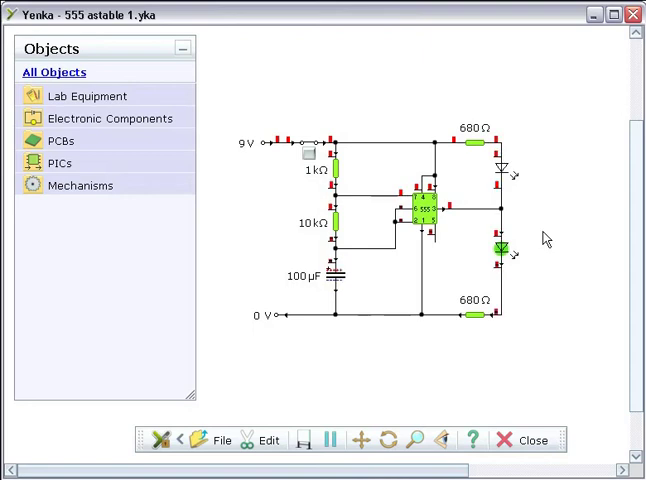
Expand Electronic Components, then Outputs, then Light in the Objects library to reveal the LED.
click(101, 119)
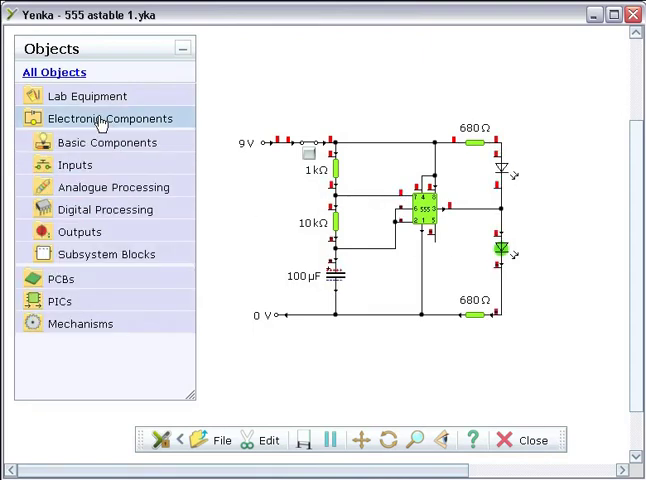
click(80, 232)
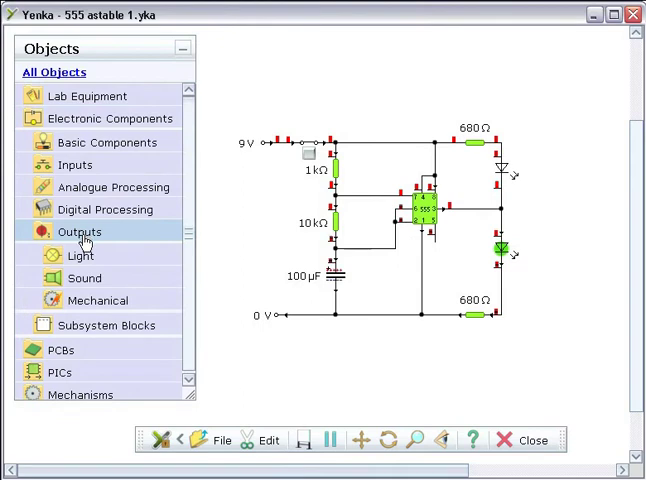
click(81, 255)
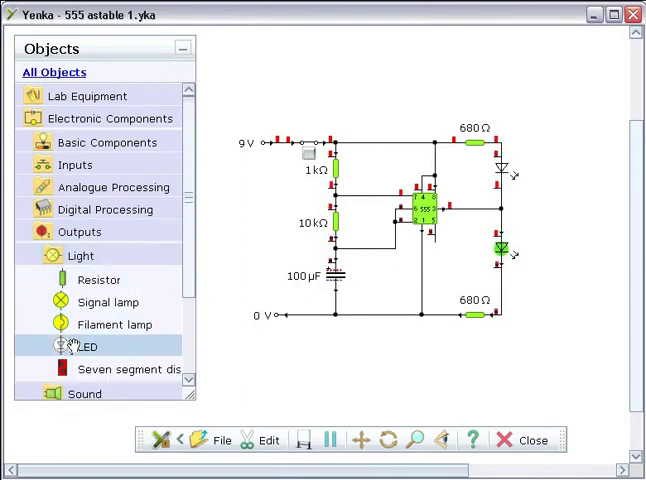
Drag two LEDs from the Light list into the right-hand output wire below the existing LEDs.
drag(87, 346, 563, 353)
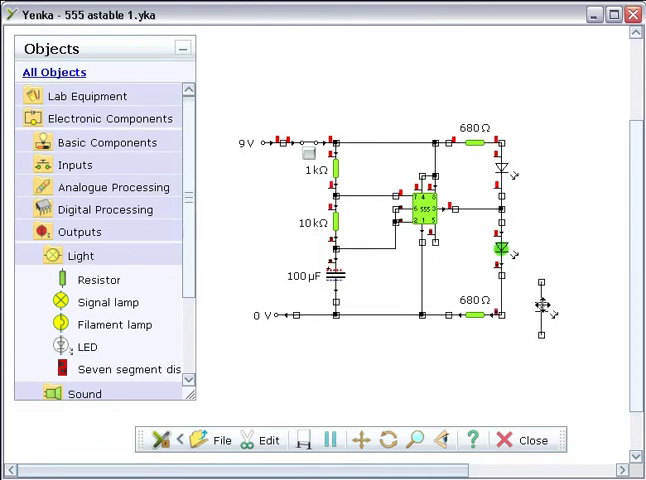
drag(563, 353, 523, 299)
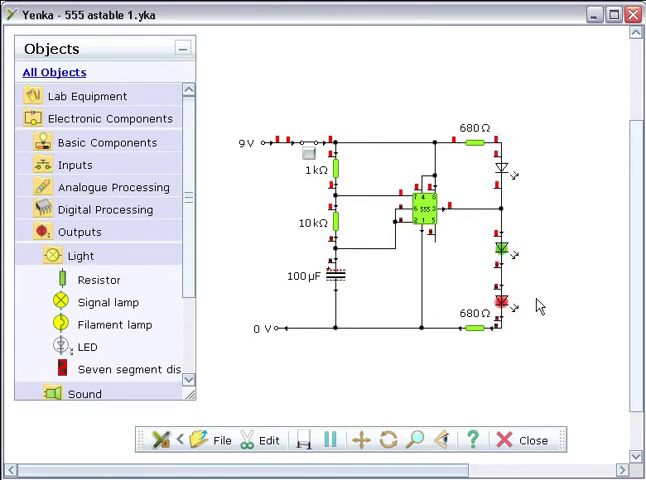
mouse_move(87, 346)
mouse_down()
mouse_move(548, 183)
mouse_move(510, 183)
mouse_up()
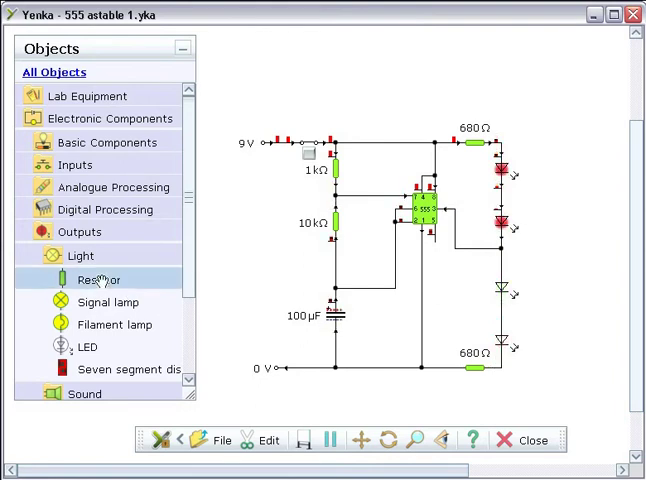
Swap the top and bottom 680 Ω resistors for horizontal 270 Ω resistors.
drag(99, 280, 585, 217)
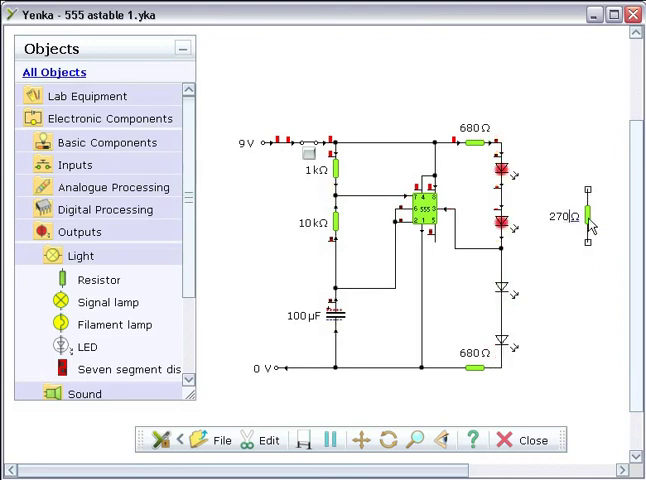
click(584, 178)
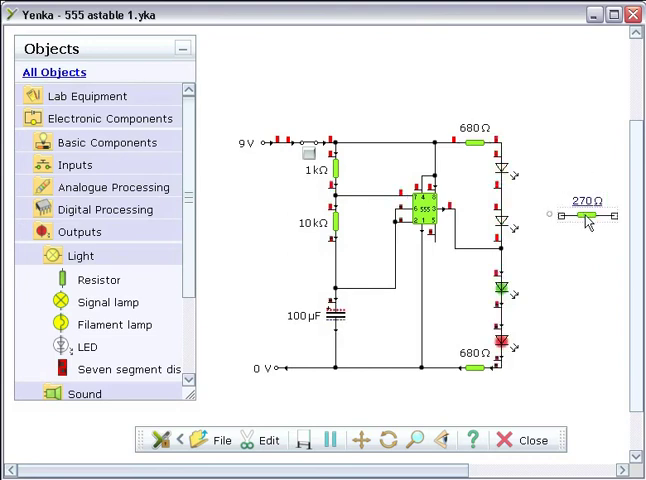
mouse_move(588, 218)
mouse_down()
mouse_move(567, 152)
mouse_move(470, 107)
mouse_move(466, 135)
mouse_up()
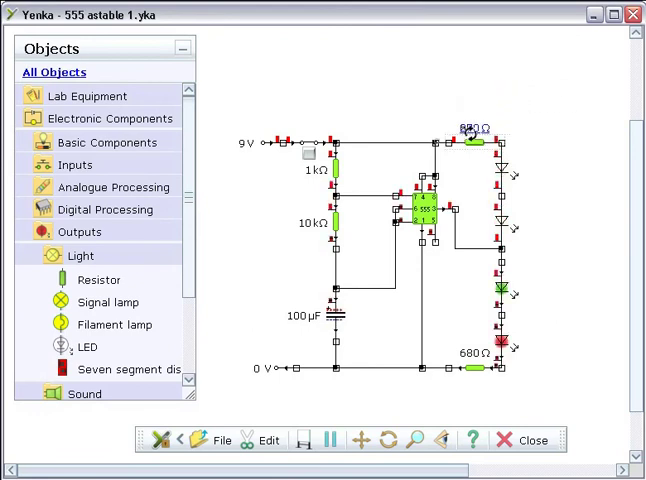
click(560, 170)
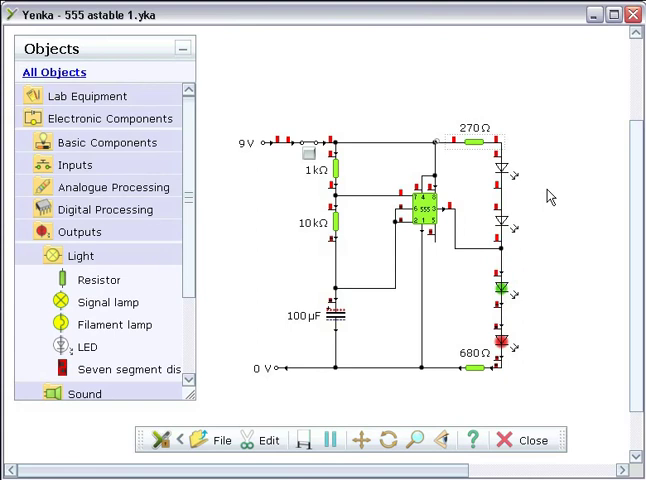
drag(99, 280, 572, 312)
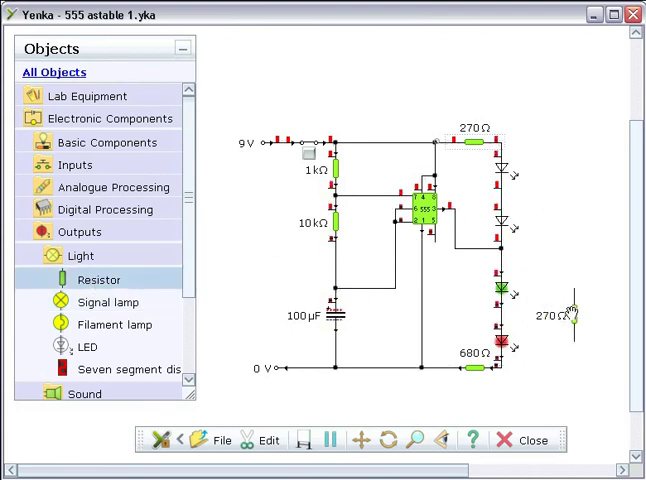
mouse_move(572, 268)
mouse_down()
mouse_move(608, 312)
mouse_move(470, 383)
mouse_move(475, 368)
mouse_up()
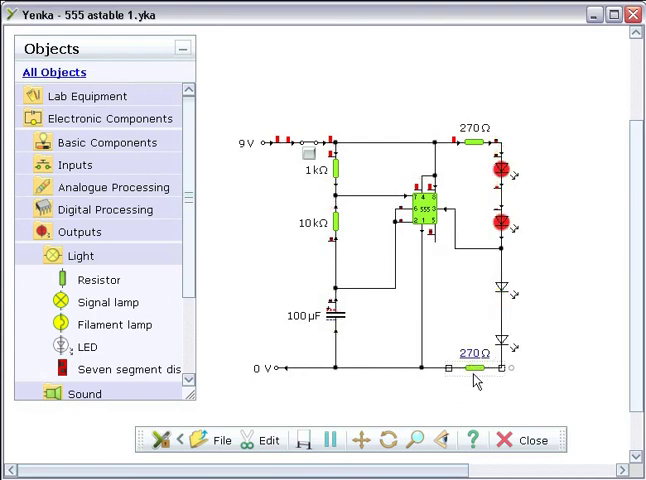